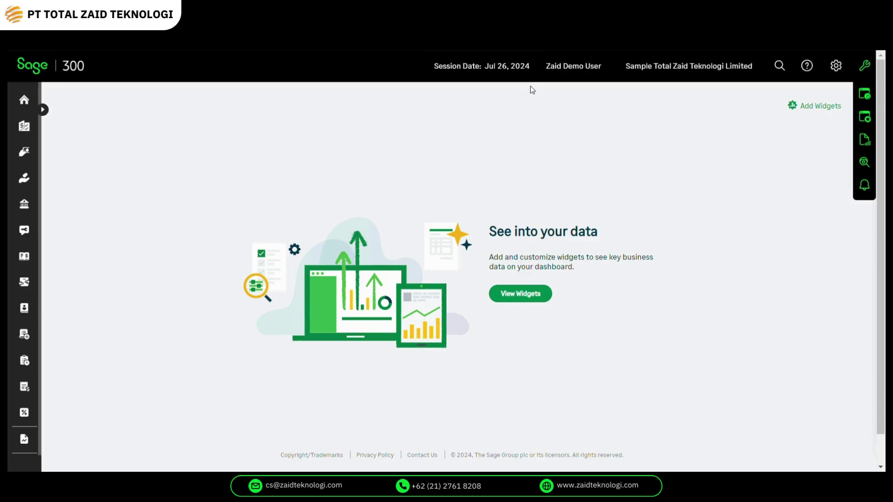
Browse the session date calendar one month ahead and back to July 2024, keeping the date, and check the user menu
{"action": "left_click", "coordinate": [490, 70]}
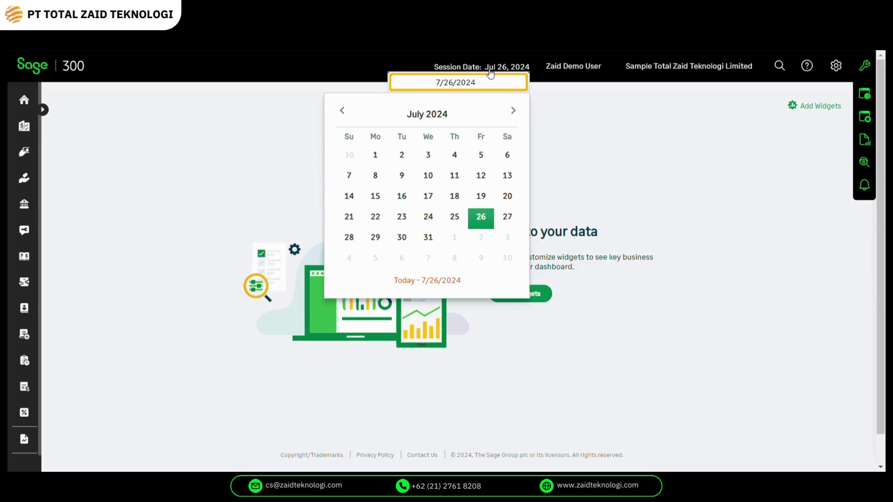
{"action": "left_click", "coordinate": [514, 110]}
{"action": "left_click", "coordinate": [341, 111]}
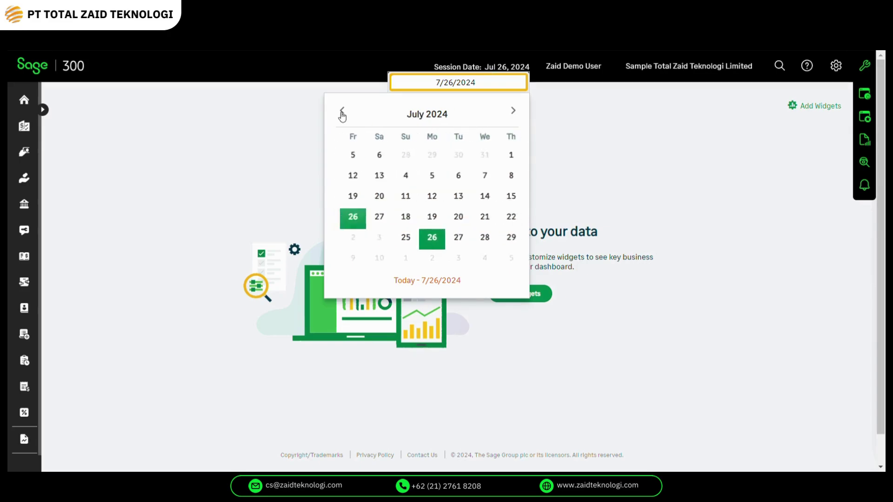
{"action": "left_click", "coordinate": [579, 121]}
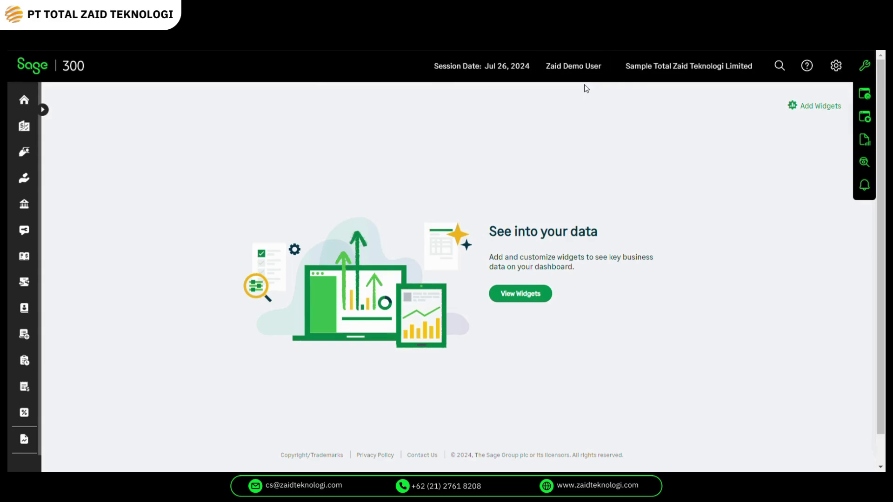
{"action": "left_click", "coordinate": [588, 68]}
Hide and show the tools strip, view the recently used windows, and check the custom reports list
{"action": "left_click", "coordinate": [868, 67]}
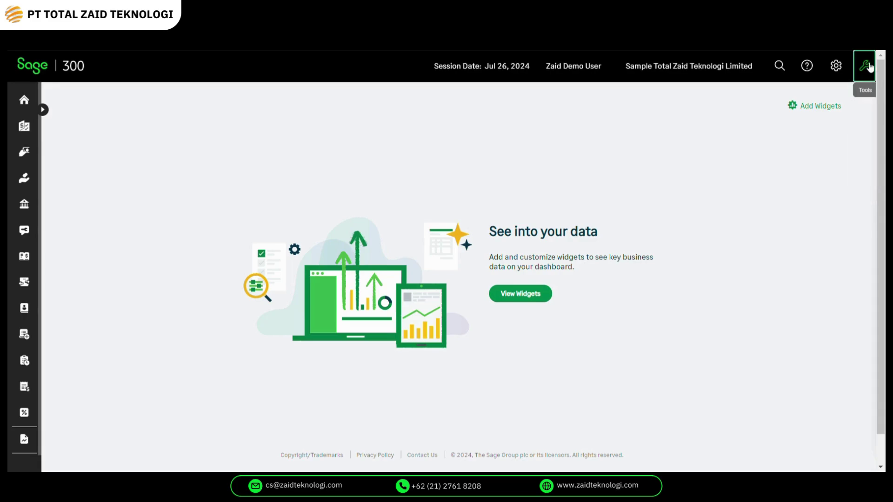
{"action": "left_click", "coordinate": [868, 67]}
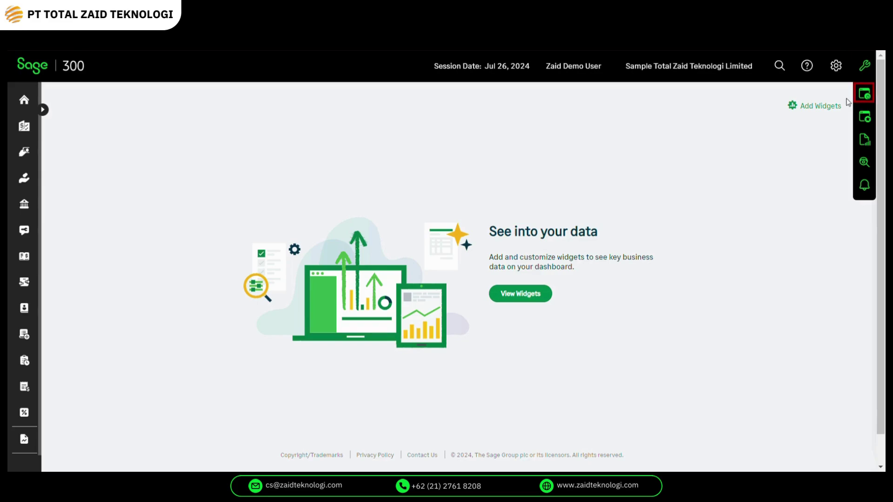
{"action": "left_click", "coordinate": [865, 118]}
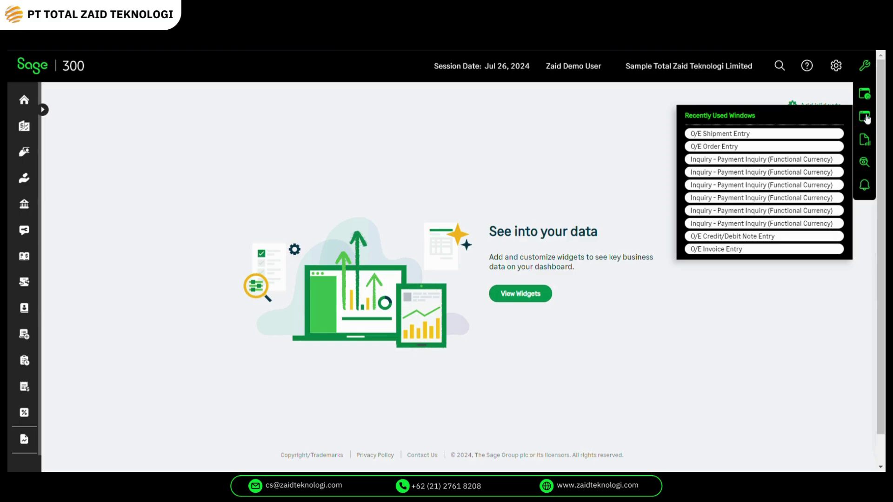
{"action": "left_click", "coordinate": [866, 140]}
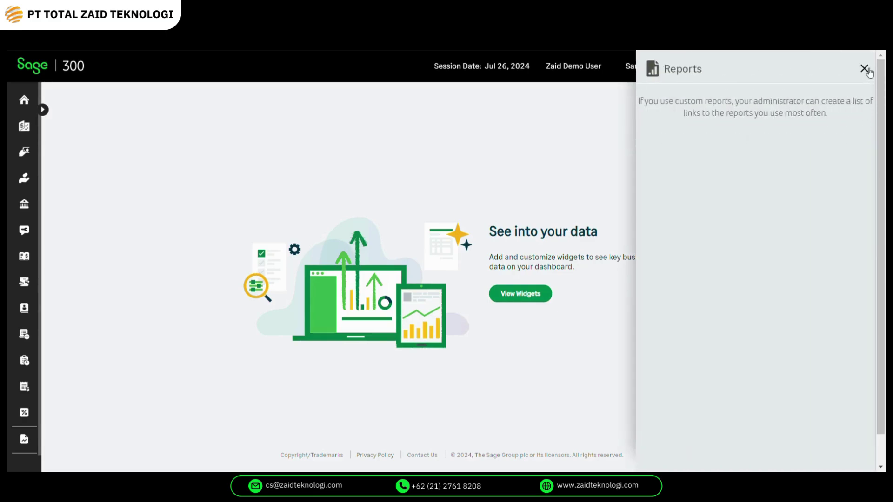
{"action": "left_click", "coordinate": [864, 69]}
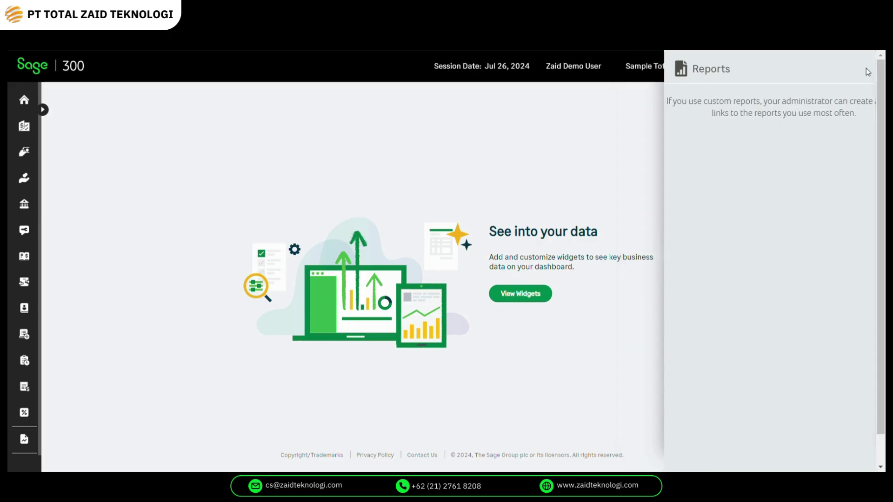
Open the standard Payment Inquiry (Functional Currency) query from the A/P inquiries and view the active notes
{"action": "left_click", "coordinate": [865, 162]}
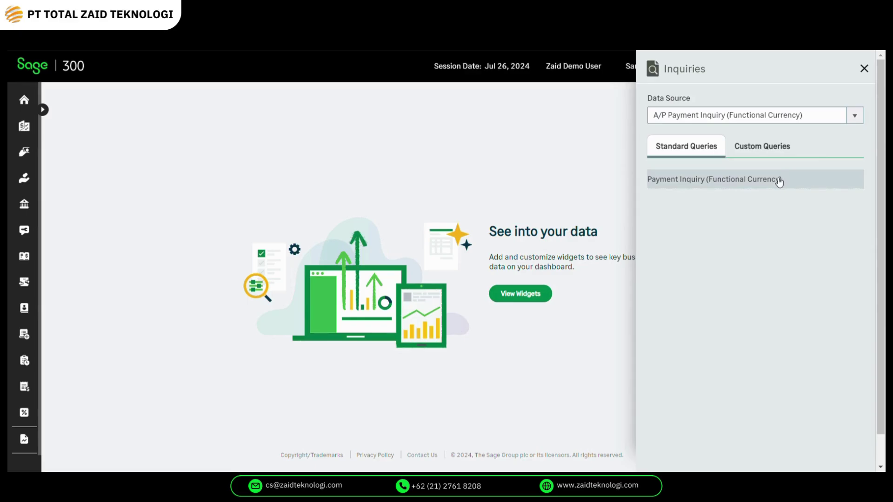
{"action": "left_click", "coordinate": [779, 181]}
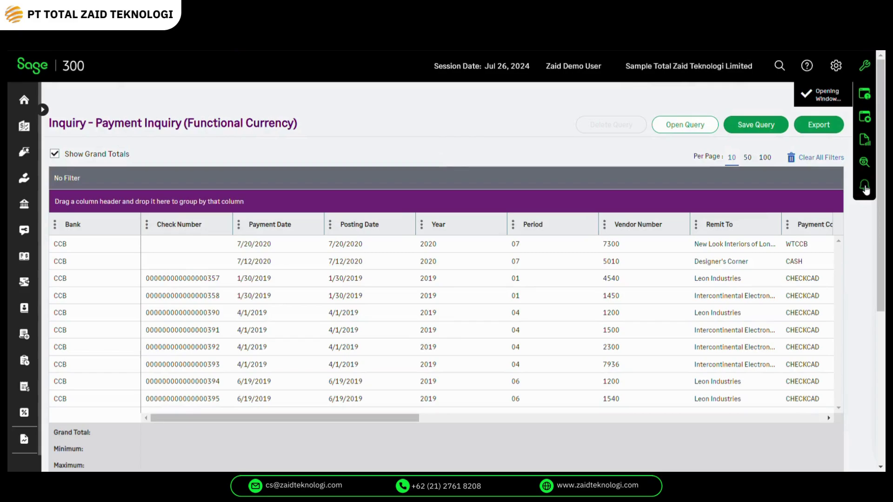
{"action": "left_click", "coordinate": [864, 187]}
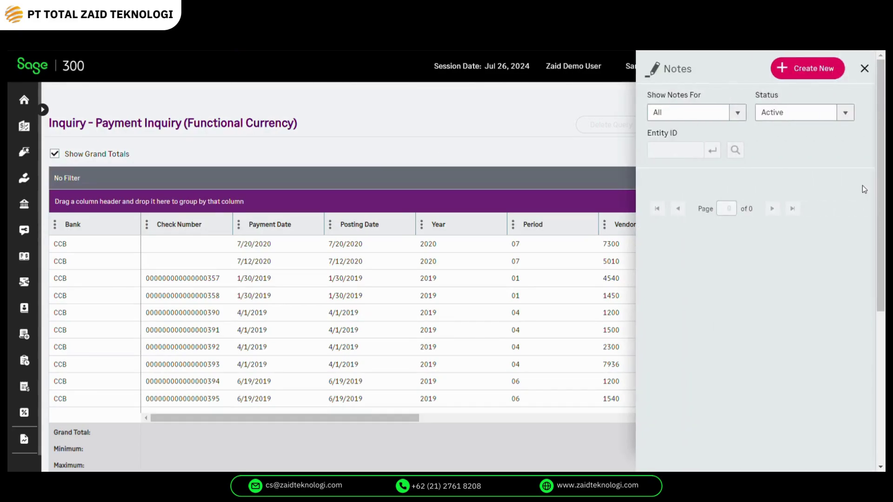
{"action": "left_click", "coordinate": [865, 70]}
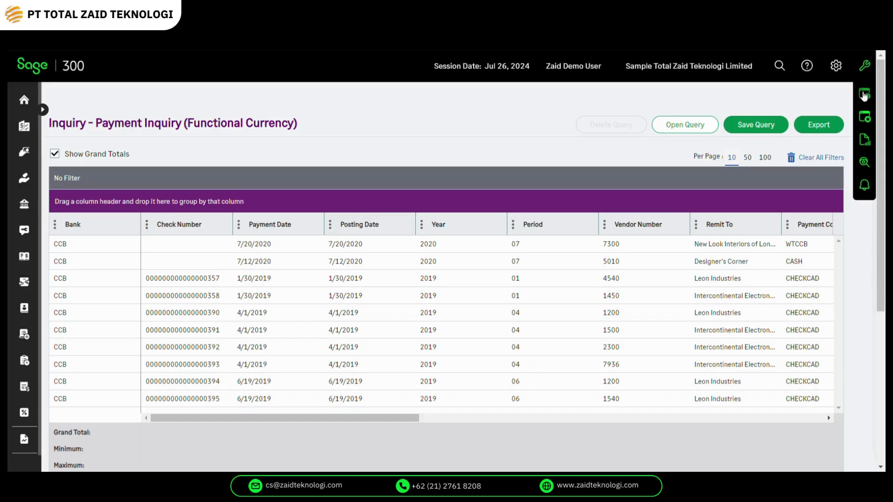
Close the Payment Inquiry window, and expand the navigation to view the module names before collapsing it again
{"action": "left_click", "coordinate": [864, 94]}
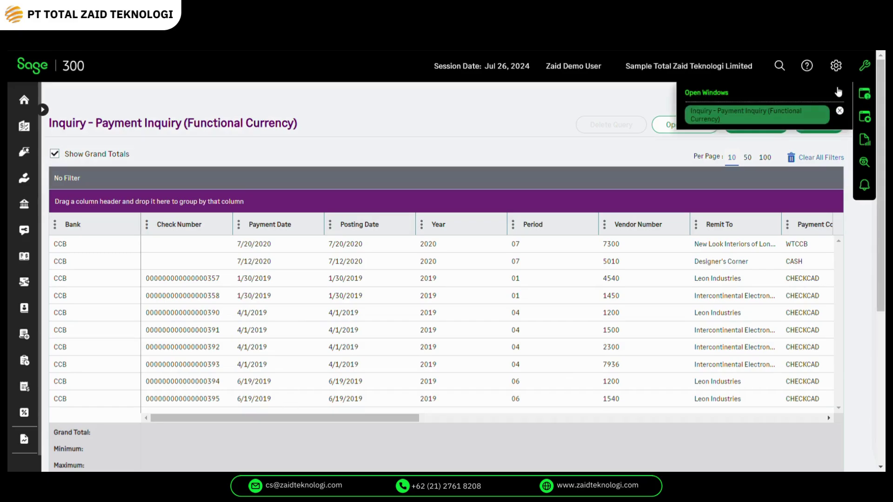
{"action": "left_click", "coordinate": [839, 112]}
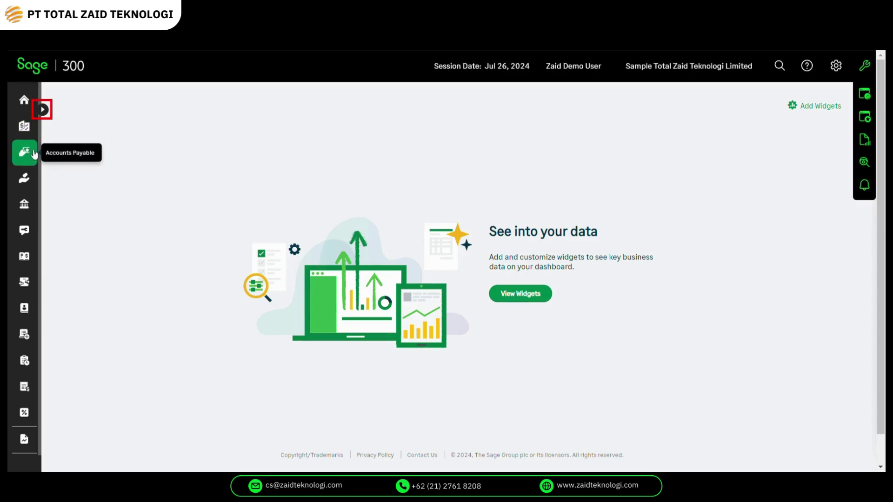
{"action": "left_click", "coordinate": [43, 110]}
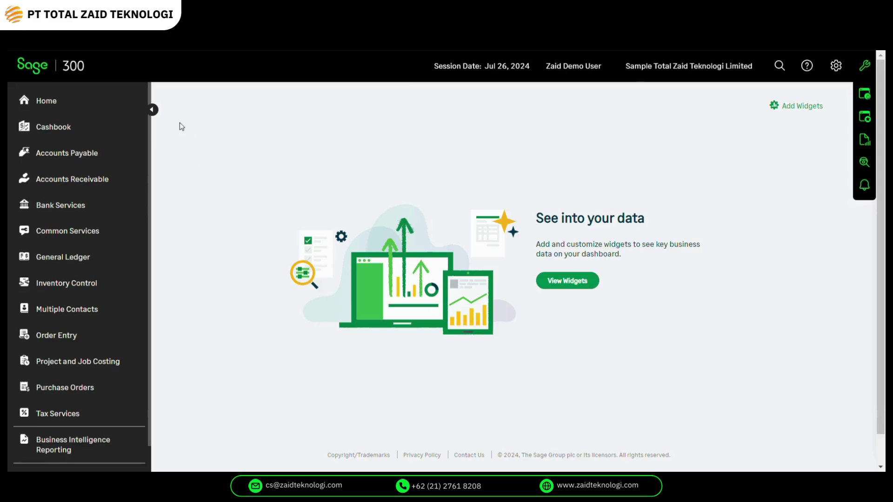
{"action": "left_click", "coordinate": [152, 111]}
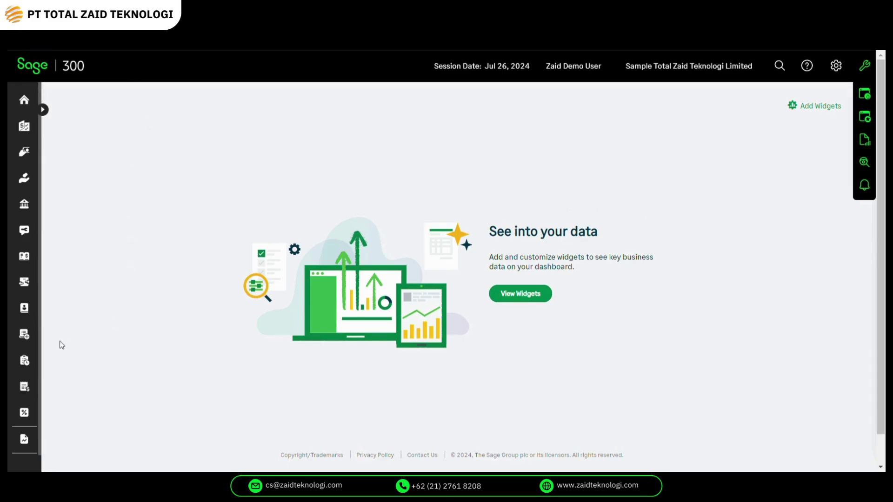
Open O/E Order Entry and O/E Shipment Entry from the Order Entry module's transactions
{"action": "left_click", "coordinate": [29, 344]}
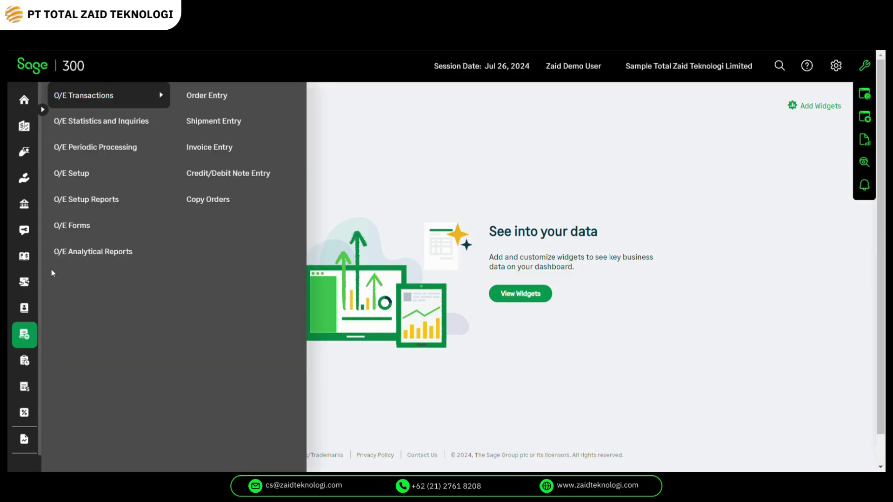
{"action": "left_click", "coordinate": [201, 95]}
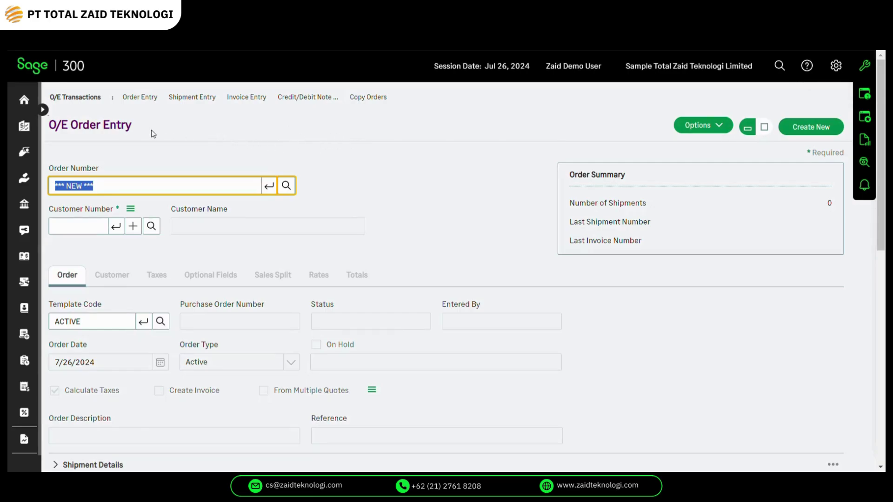
{"action": "left_click", "coordinate": [205, 98]}
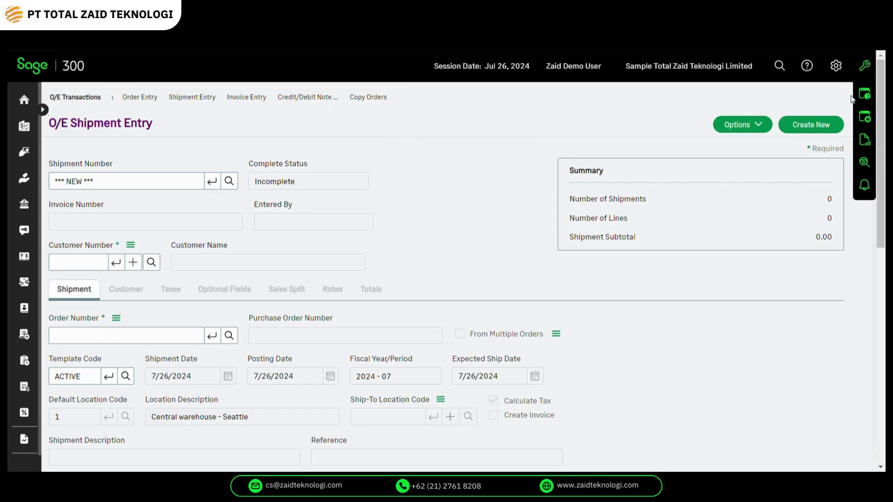
Close the O/E Shipment Entry window and return to the home page
{"action": "left_click", "coordinate": [868, 94]}
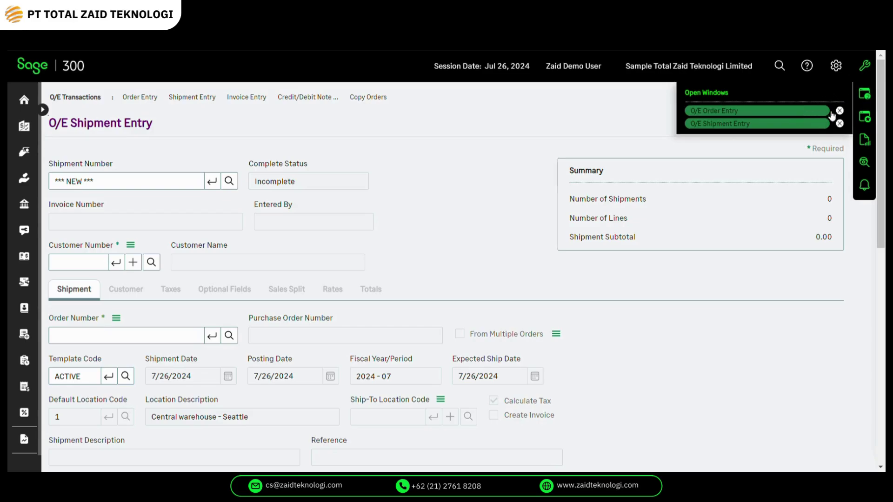
{"action": "left_click", "coordinate": [840, 123]}
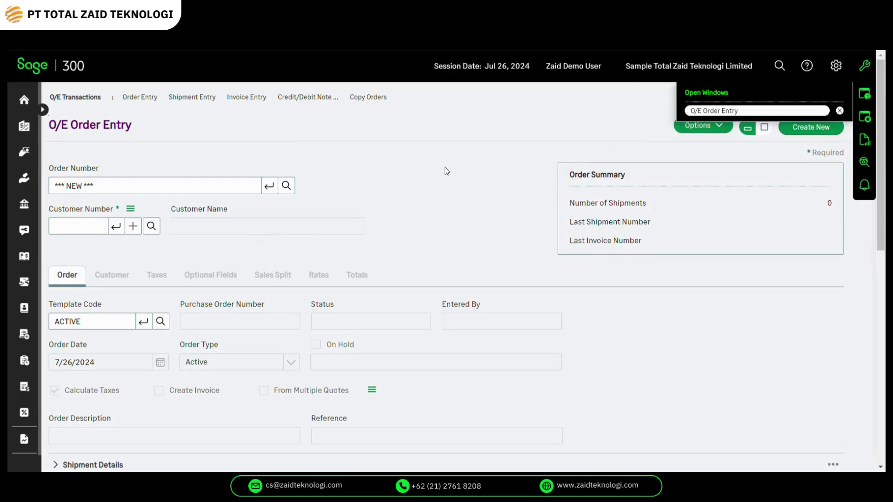
{"action": "left_click", "coordinate": [24, 100]}
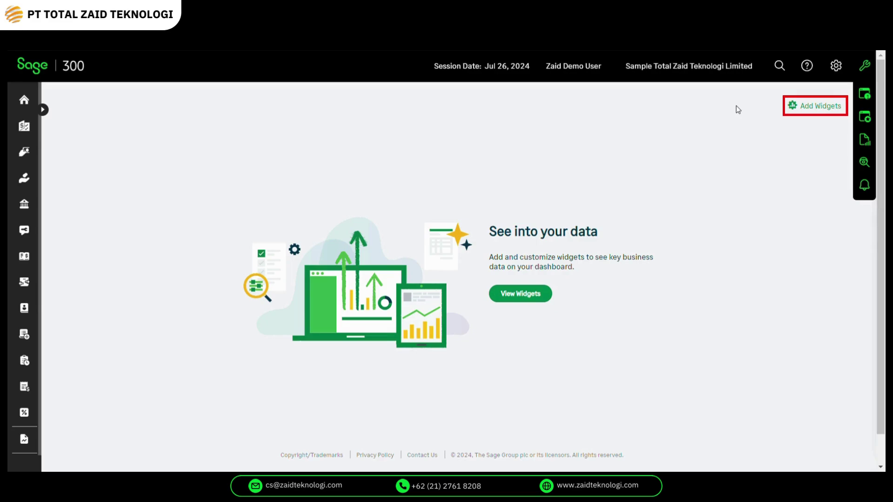
Add the Account Balances, Cash Position, Income From Operations, Income and Expenses, Previous Year Income Comparison and Previous Year Expenses Comparison widgets to the dashboard
{"action": "left_click", "coordinate": [817, 109]}
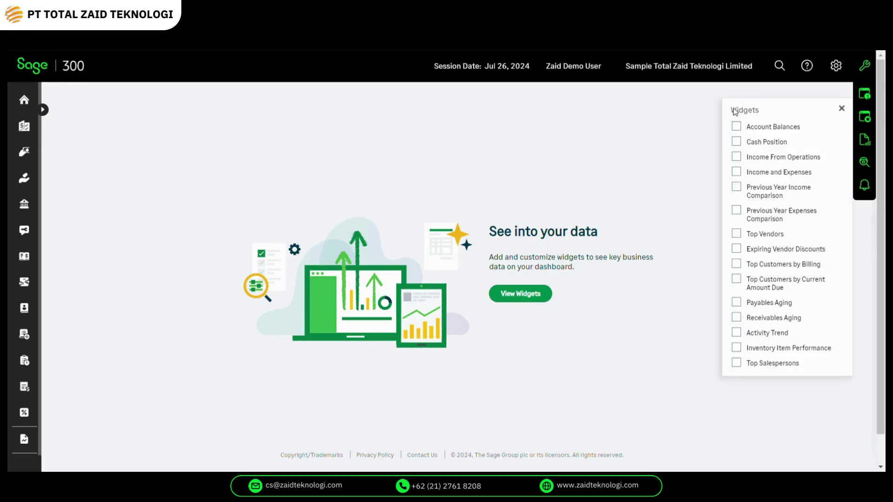
{"action": "left_click", "coordinate": [736, 127]}
{"action": "left_click", "coordinate": [736, 142]}
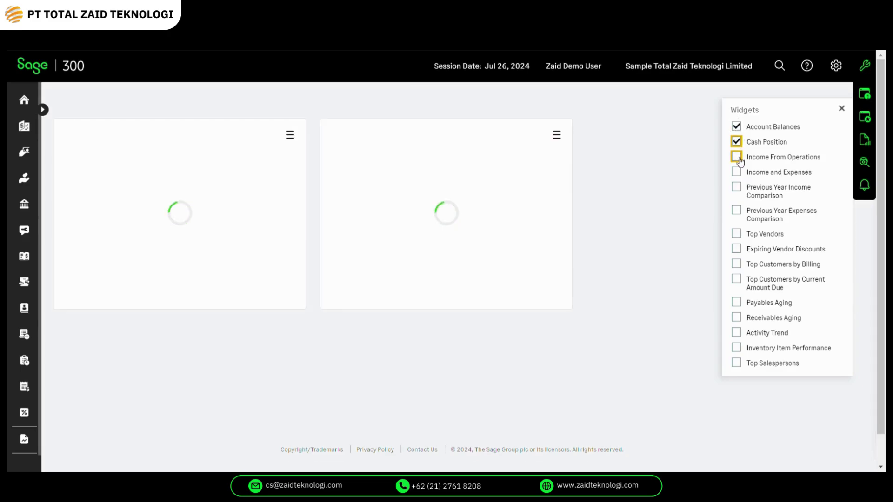
{"action": "left_click", "coordinate": [736, 156]}
{"action": "left_click", "coordinate": [736, 172]}
{"action": "left_click", "coordinate": [736, 187]}
{"action": "left_click", "coordinate": [736, 210]}
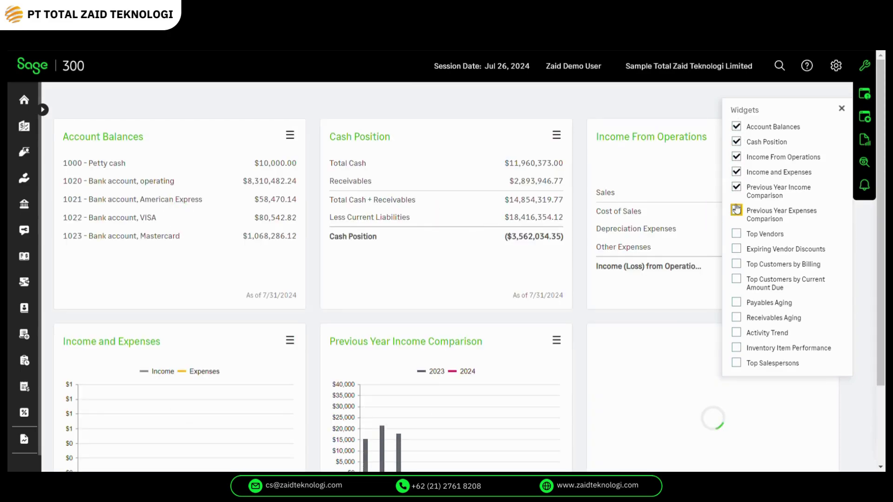
{"action": "left_click", "coordinate": [691, 93]}
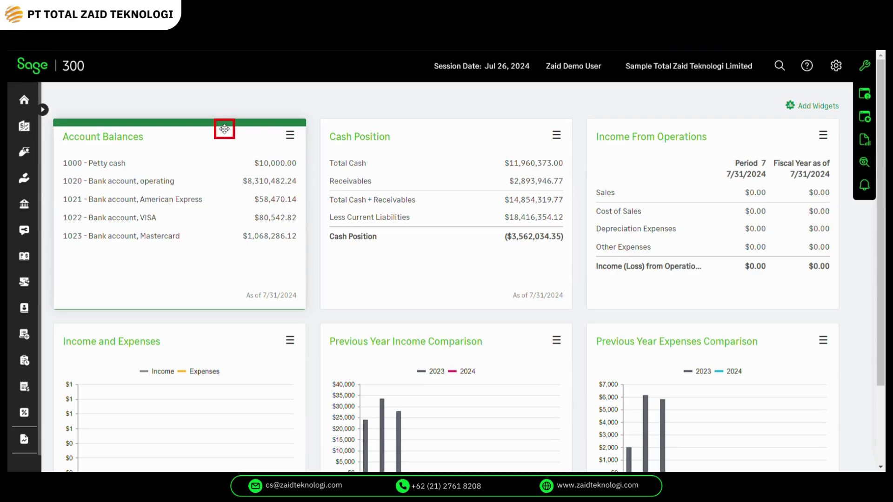
Swap the Account Balances widget with Income From Operations on the dashboard, and view the Cash Position widget's settings options
{"action": "left_click_drag", "start_coordinate": [224, 129], "coordinate": [739, 123]}
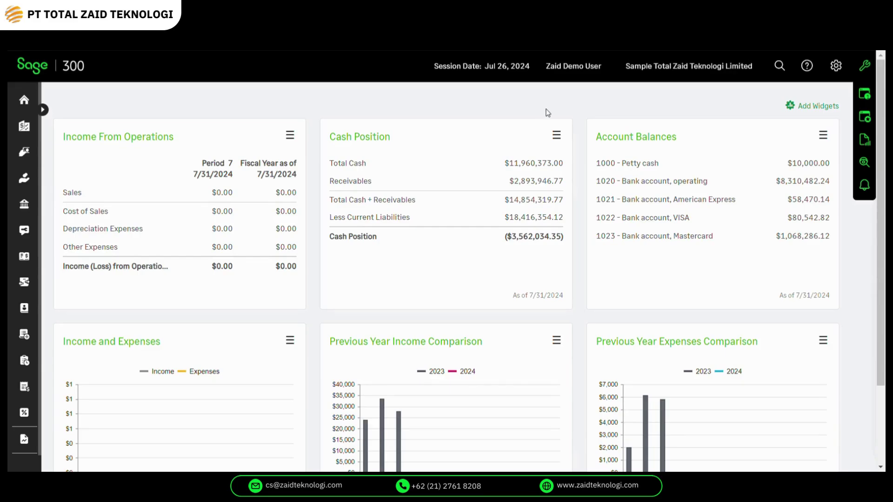
{"action": "left_click", "coordinate": [557, 136]}
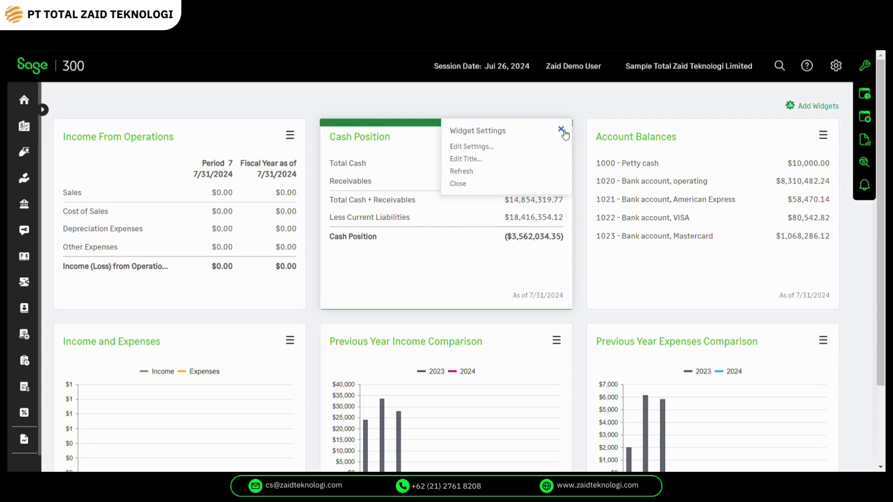
{"action": "left_click", "coordinate": [560, 131]}
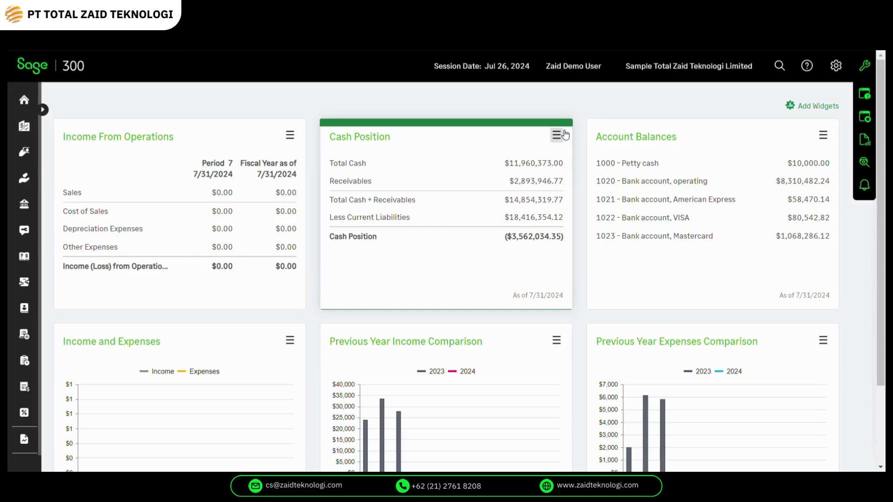